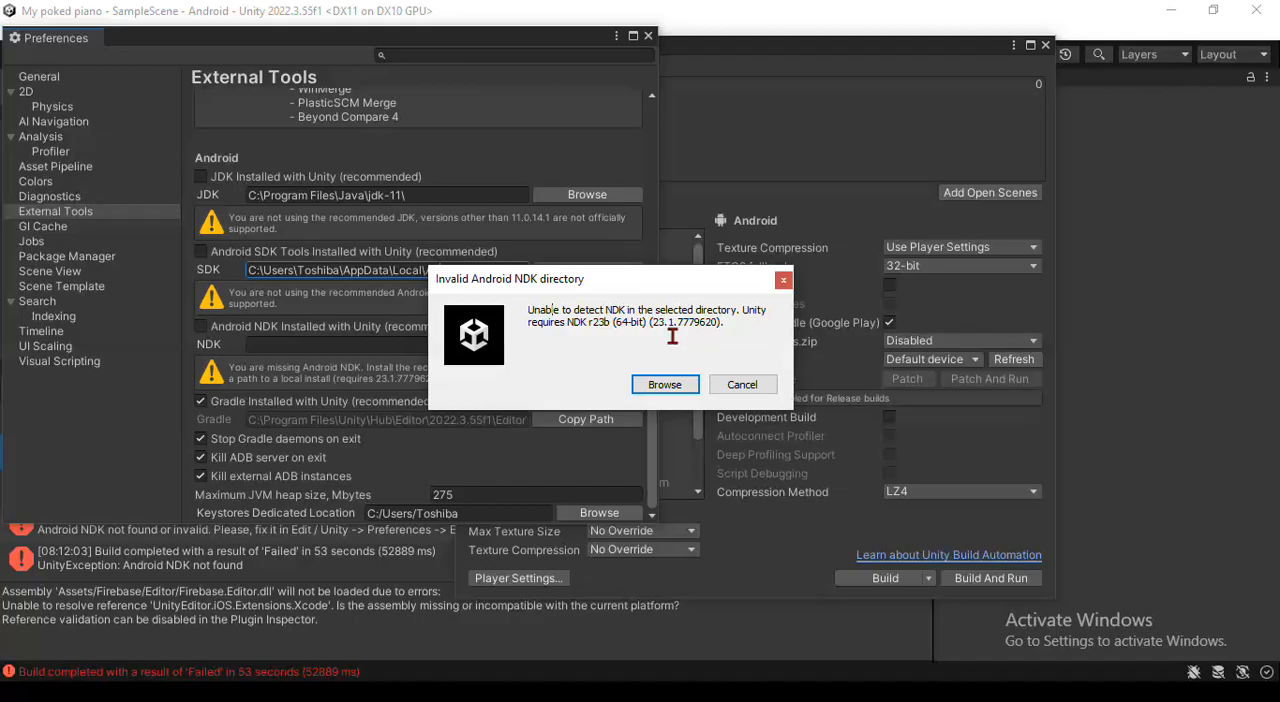
Examine the required Android NDK version in the Invalid Android NDK directory message and cancel the dialog
{"action": "left_click_drag", "start_coordinate": [652, 324], "coordinate": [733, 333]}
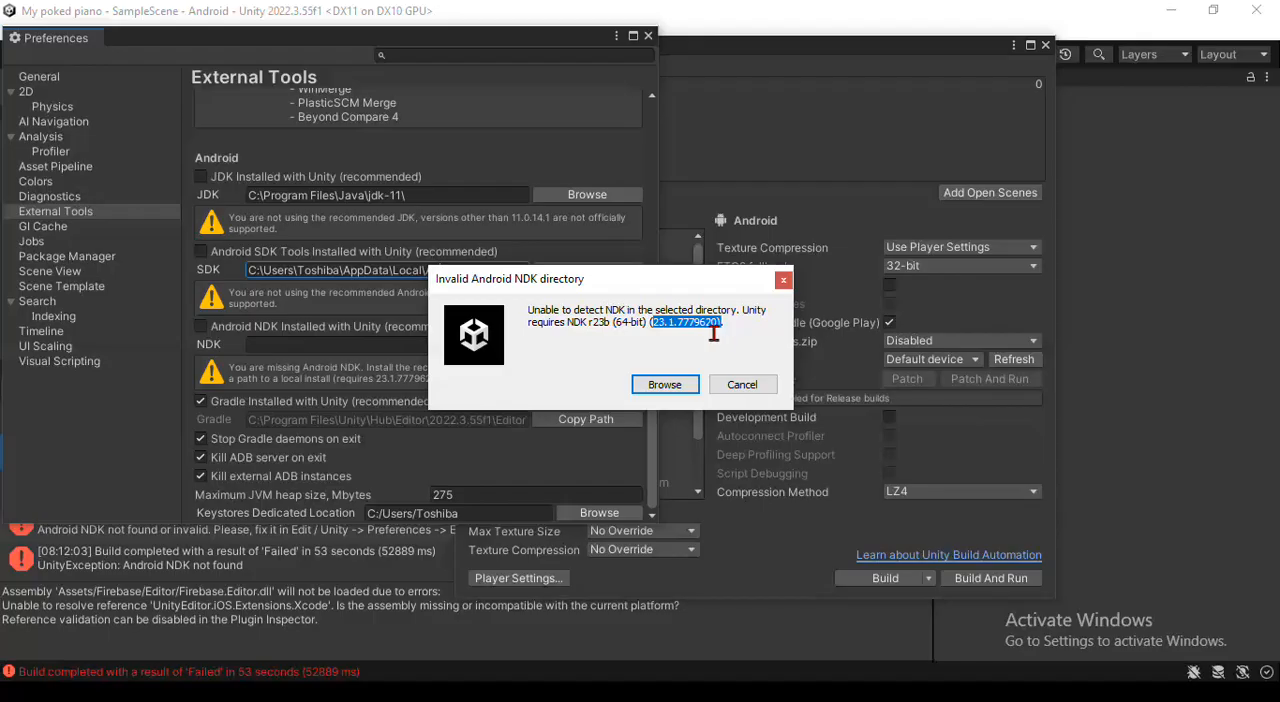
{"action": "left_click", "coordinate": [714, 333]}
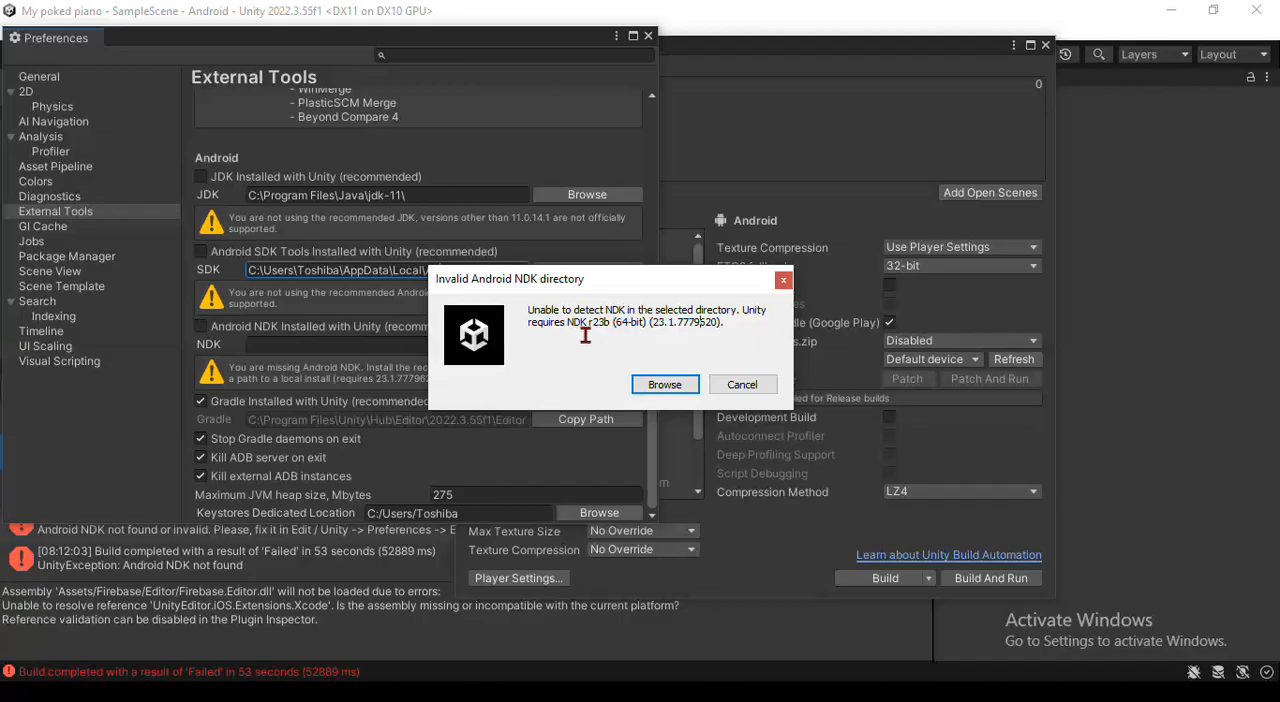
{"action": "left_click_drag", "start_coordinate": [581, 336], "coordinate": [752, 335]}
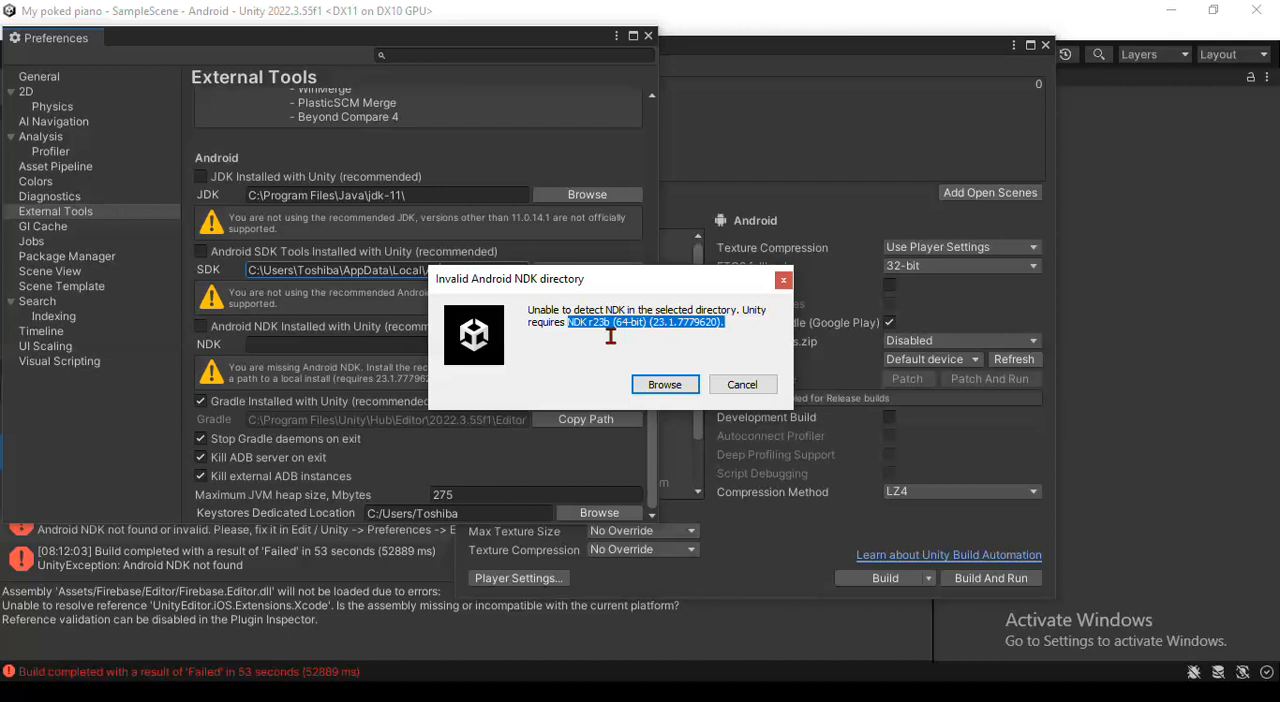
{"action": "left_click", "coordinate": [665, 337]}
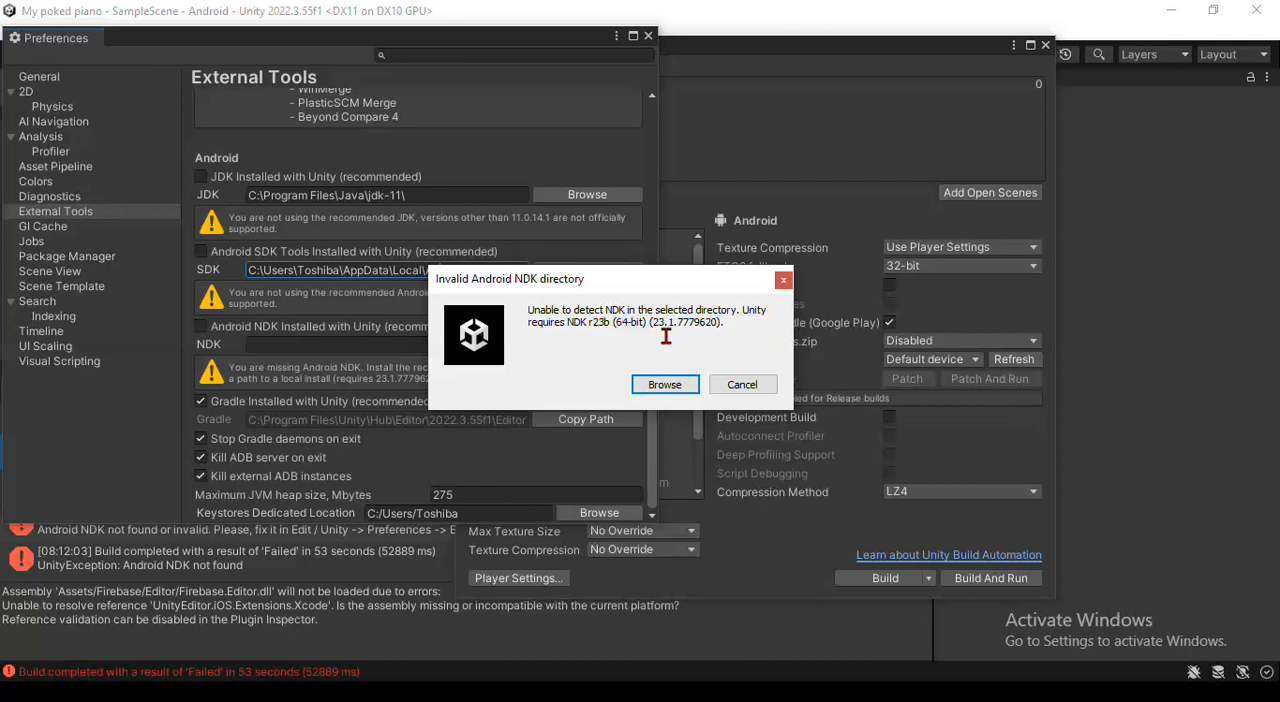
{"action": "left_click_drag", "start_coordinate": [665, 337], "coordinate": [733, 337]}
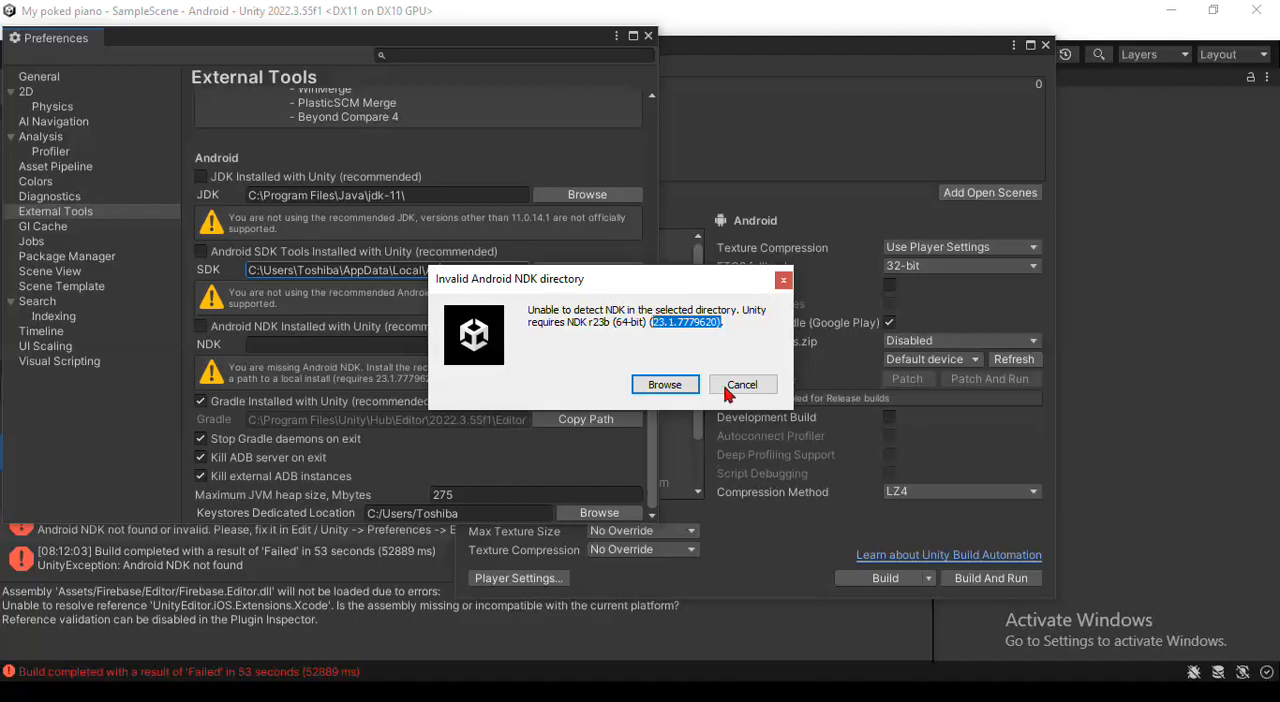
{"action": "left_click_drag", "start_coordinate": [613, 286], "coordinate": [460, 397]}
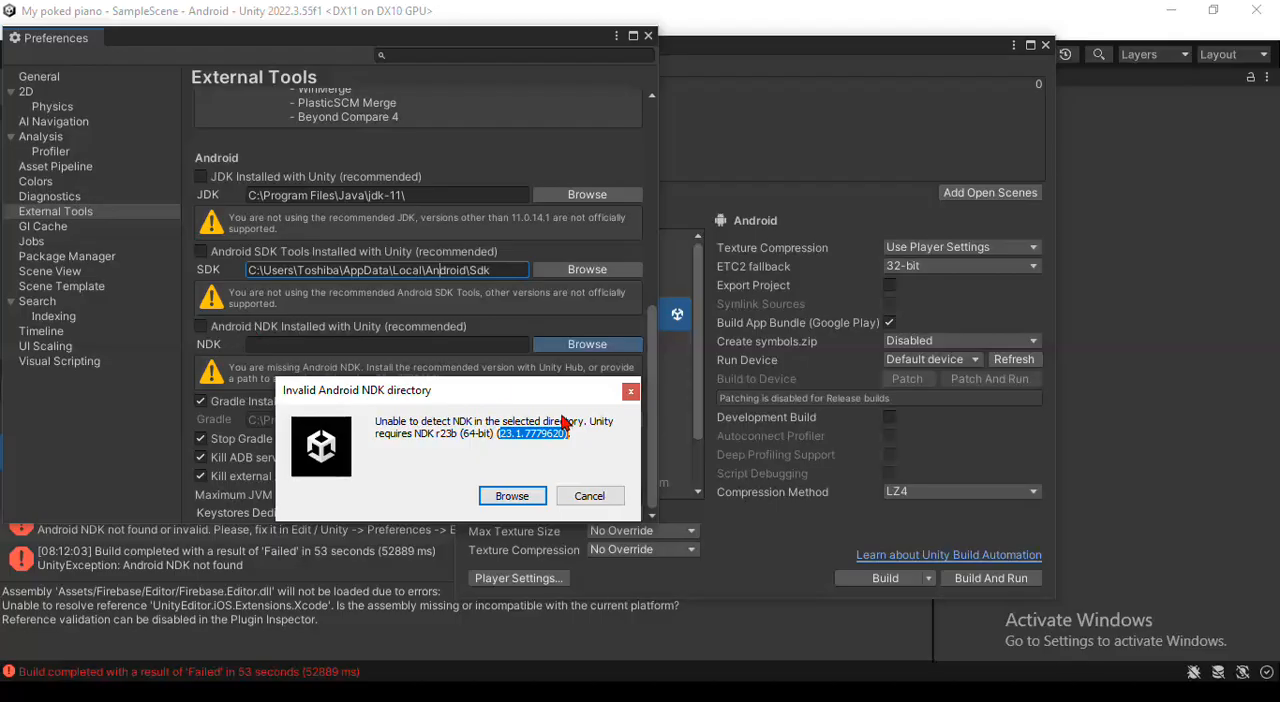
{"action": "left_click_drag", "start_coordinate": [455, 391], "coordinate": [613, 245]}
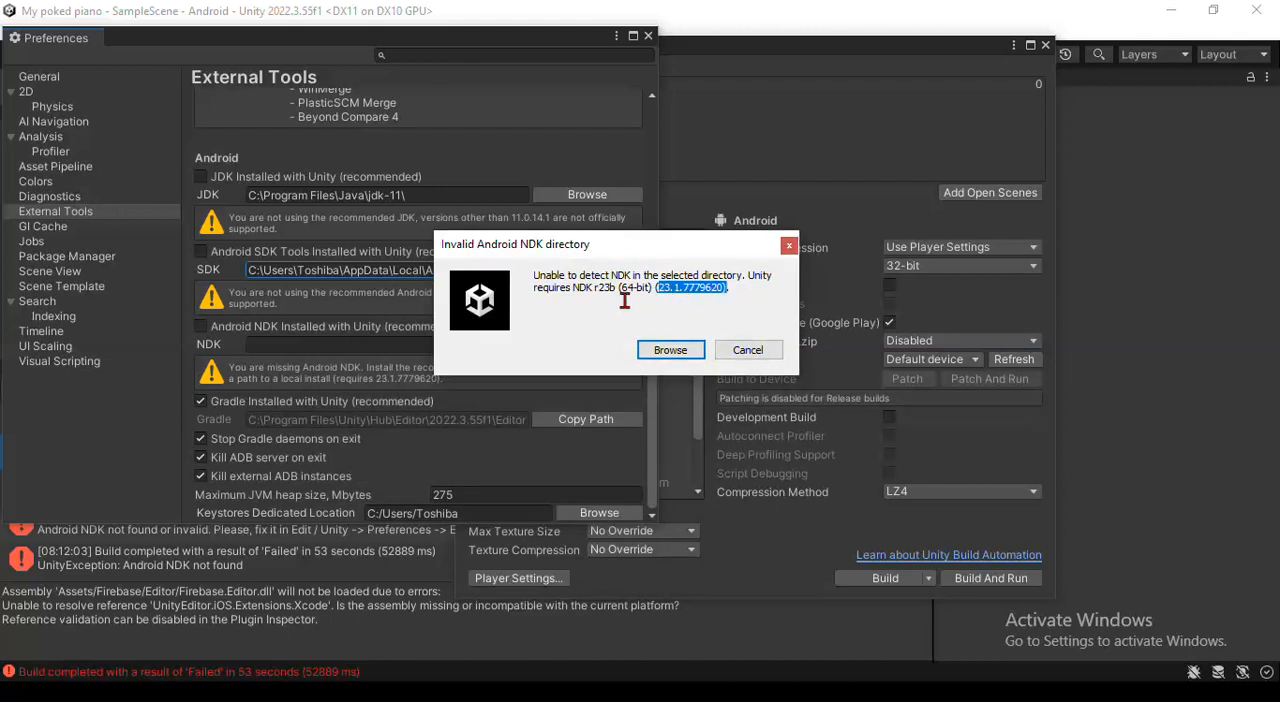
{"action": "left_click", "coordinate": [586, 304]}
{"action": "left_click", "coordinate": [745, 298], "text": "shift"}
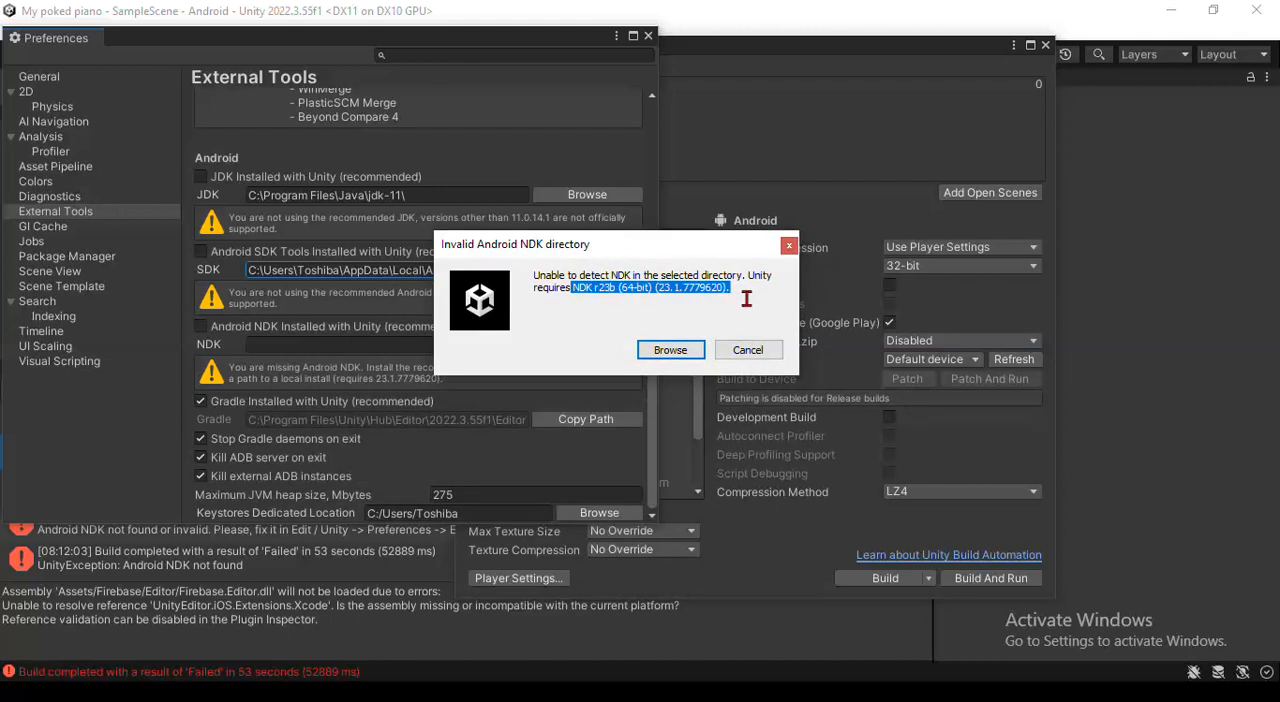
{"action": "left_click", "coordinate": [675, 306]}
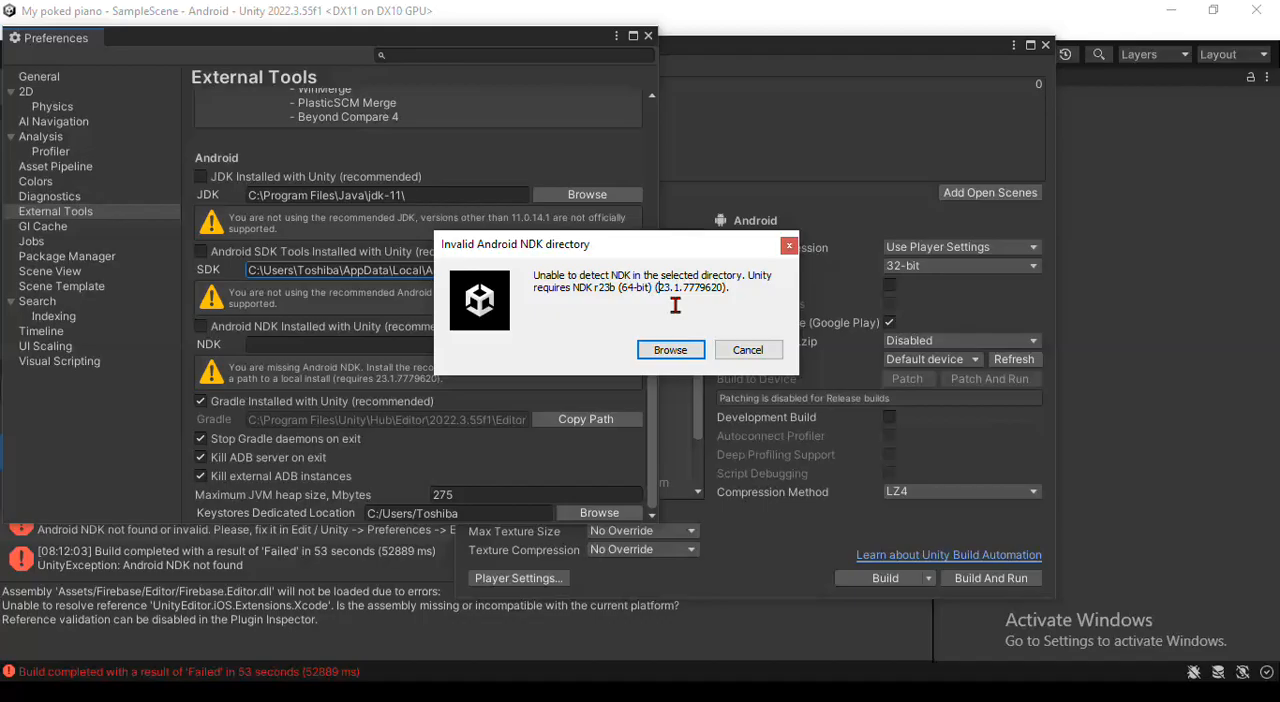
{"action": "left_click", "coordinate": [747, 352]}
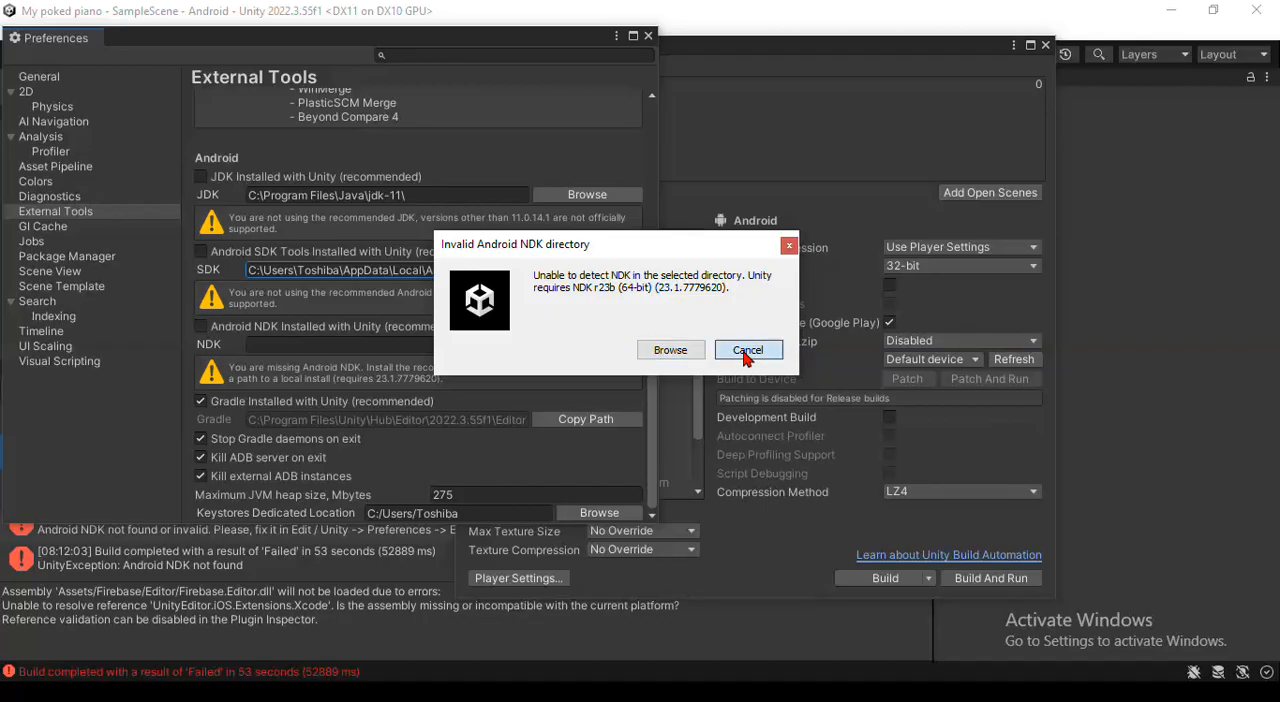
{"action": "left_click", "coordinate": [747, 351]}
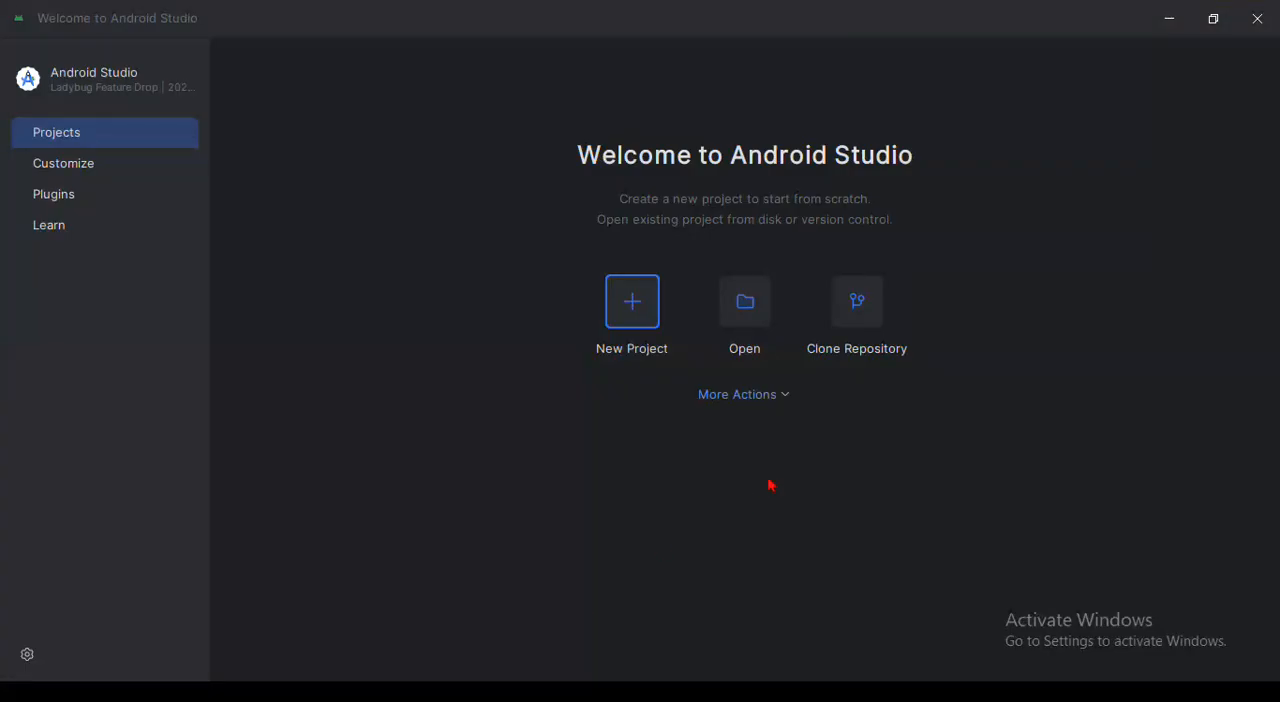
Switch to Android Studio and open the SDK Manager's list of SDK Tools
{"action": "left_click", "coordinate": [794, 397]}
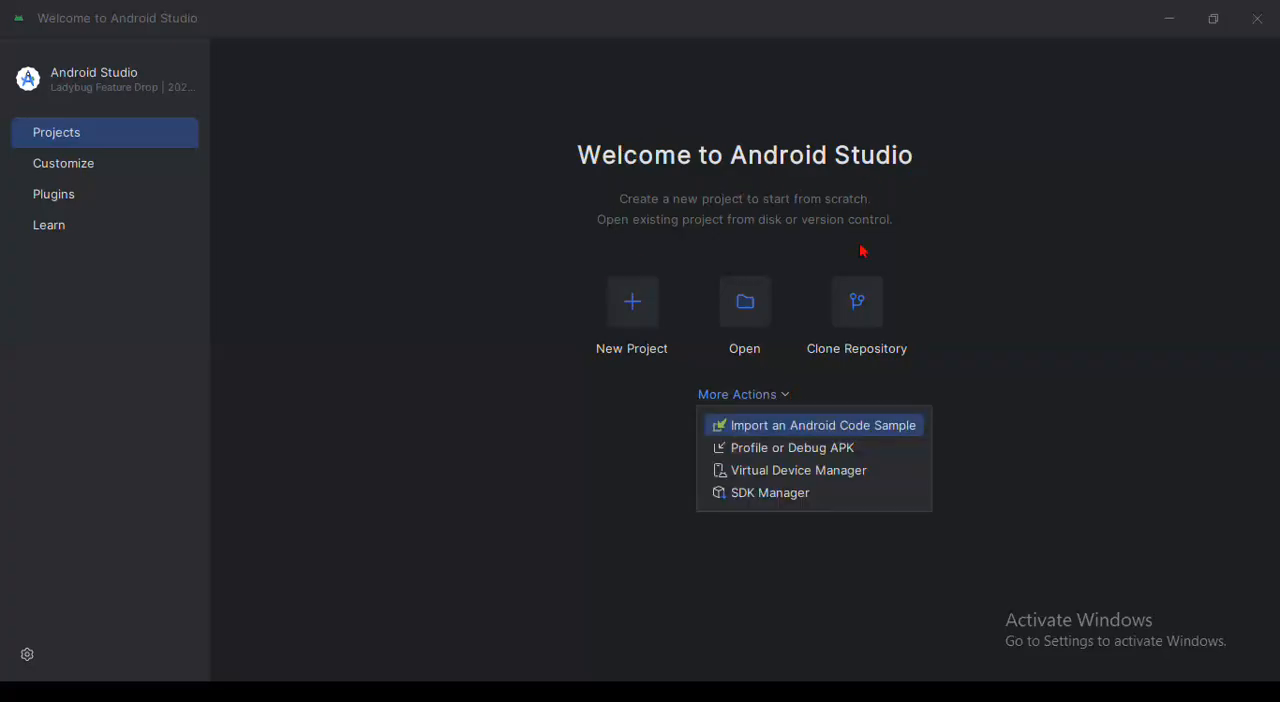
{"action": "left_click", "coordinate": [779, 494]}
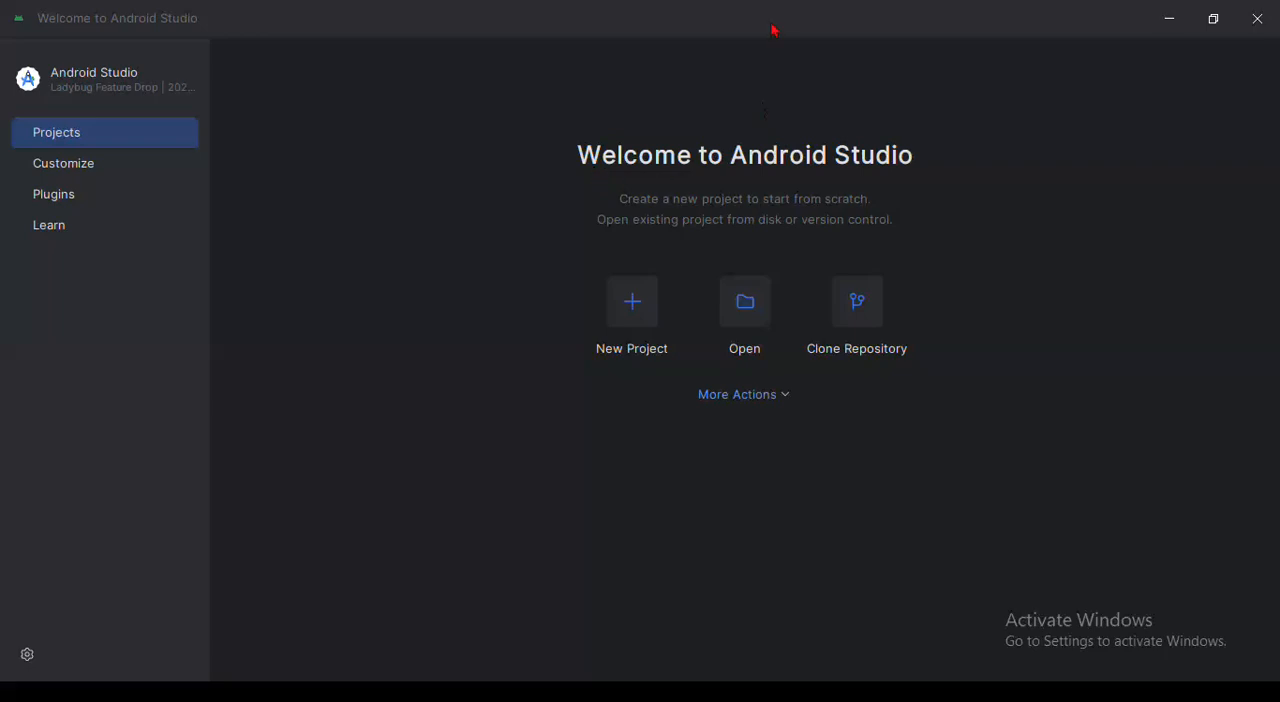
{"action": "left_click", "coordinate": [741, 287]}
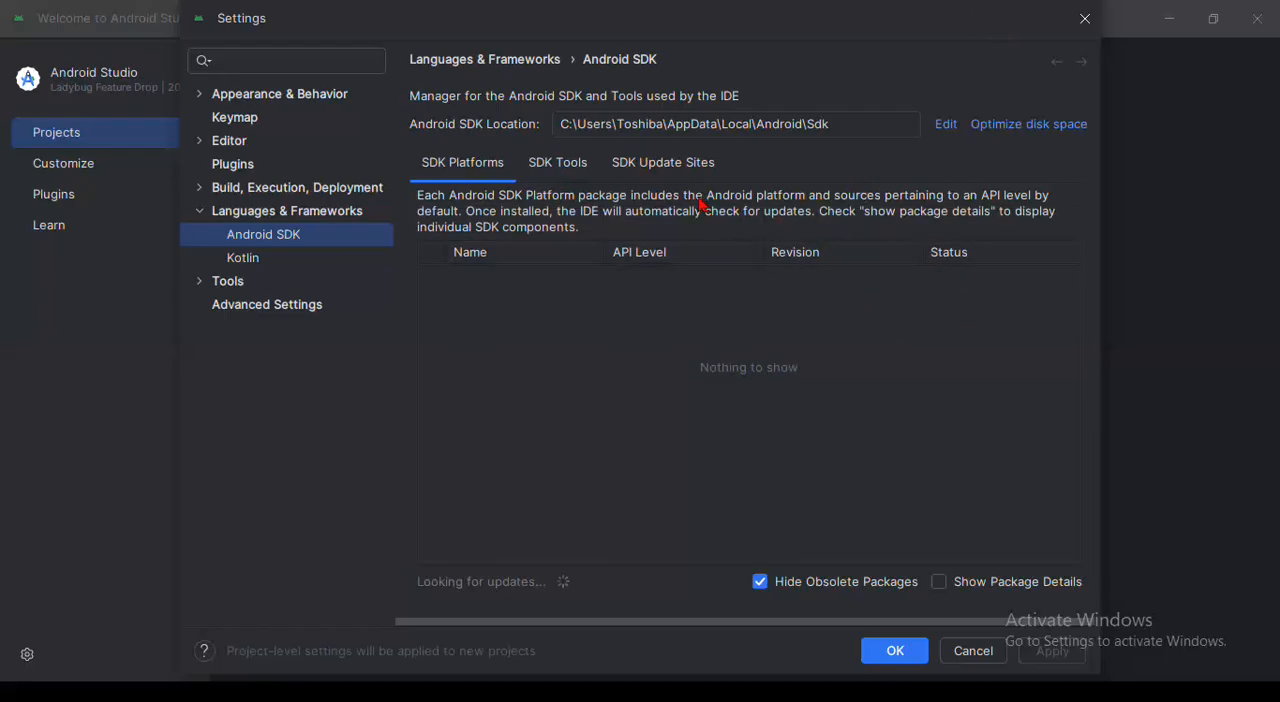
{"action": "left_click", "coordinate": [561, 170]}
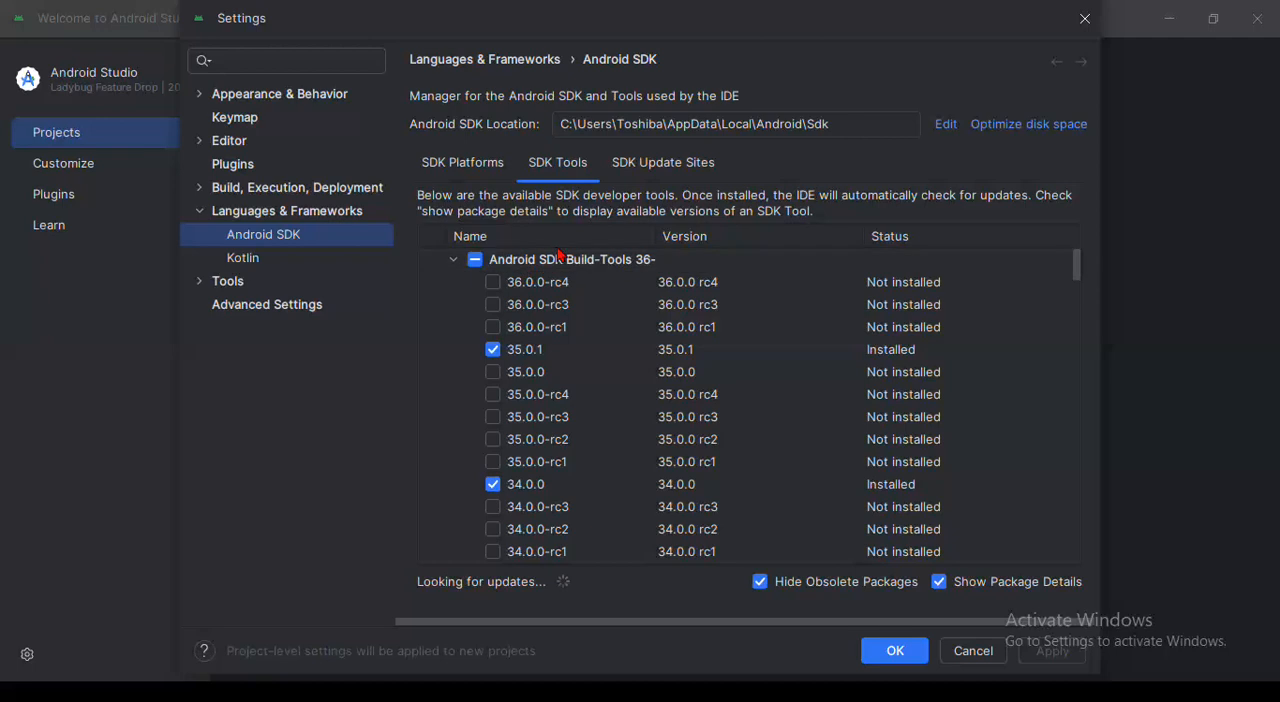
Turn package details off and on again for the SDK tools, and collapse the Android SDK Build-Tools 36-rc4 group
{"action": "left_click", "coordinate": [455, 263]}
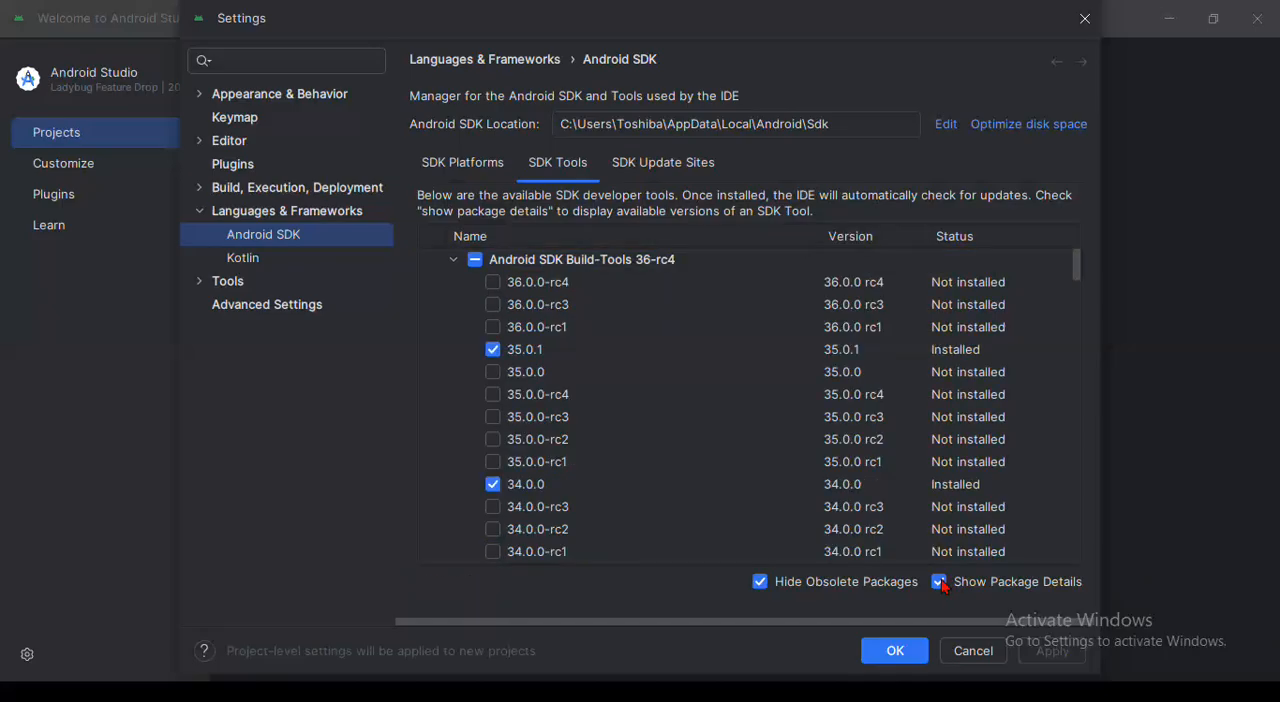
{"action": "left_click", "coordinate": [940, 582]}
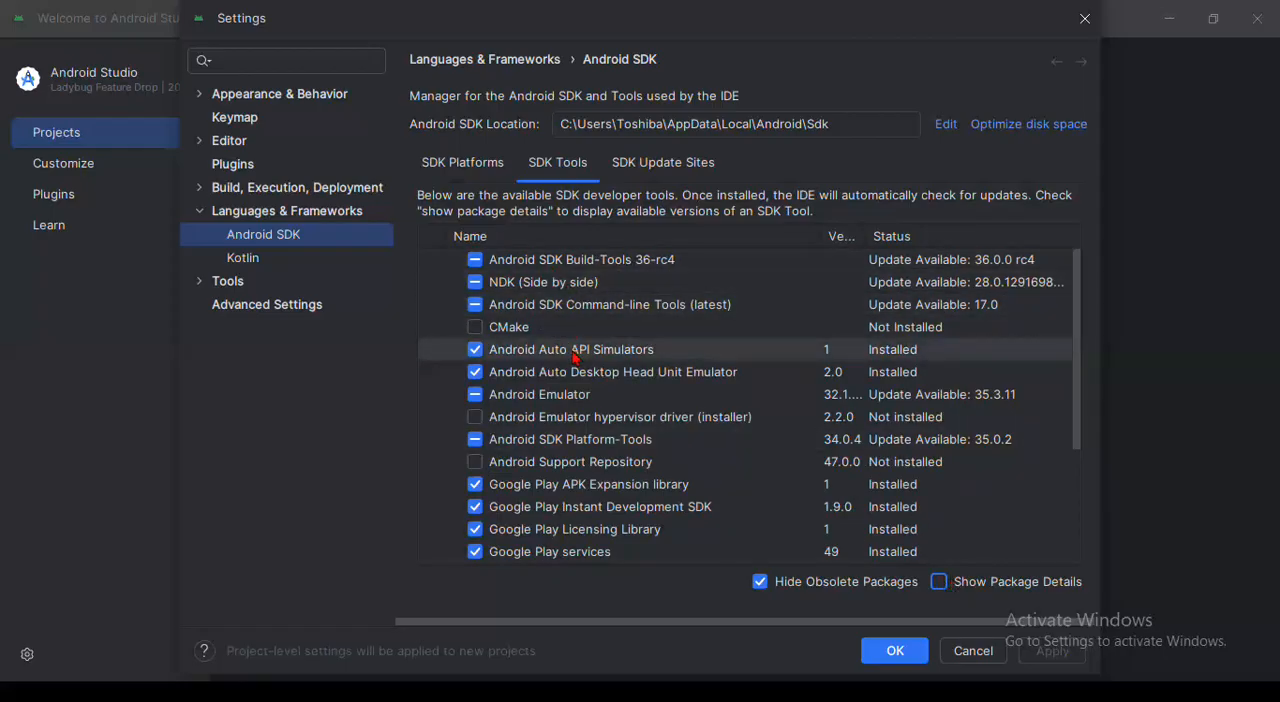
{"action": "scroll", "coordinate": [573, 355], "scroll_direction": "down", "scroll_amount": 3}
{"action": "scroll", "coordinate": [573, 355], "scroll_direction": "up", "scroll_amount": 3}
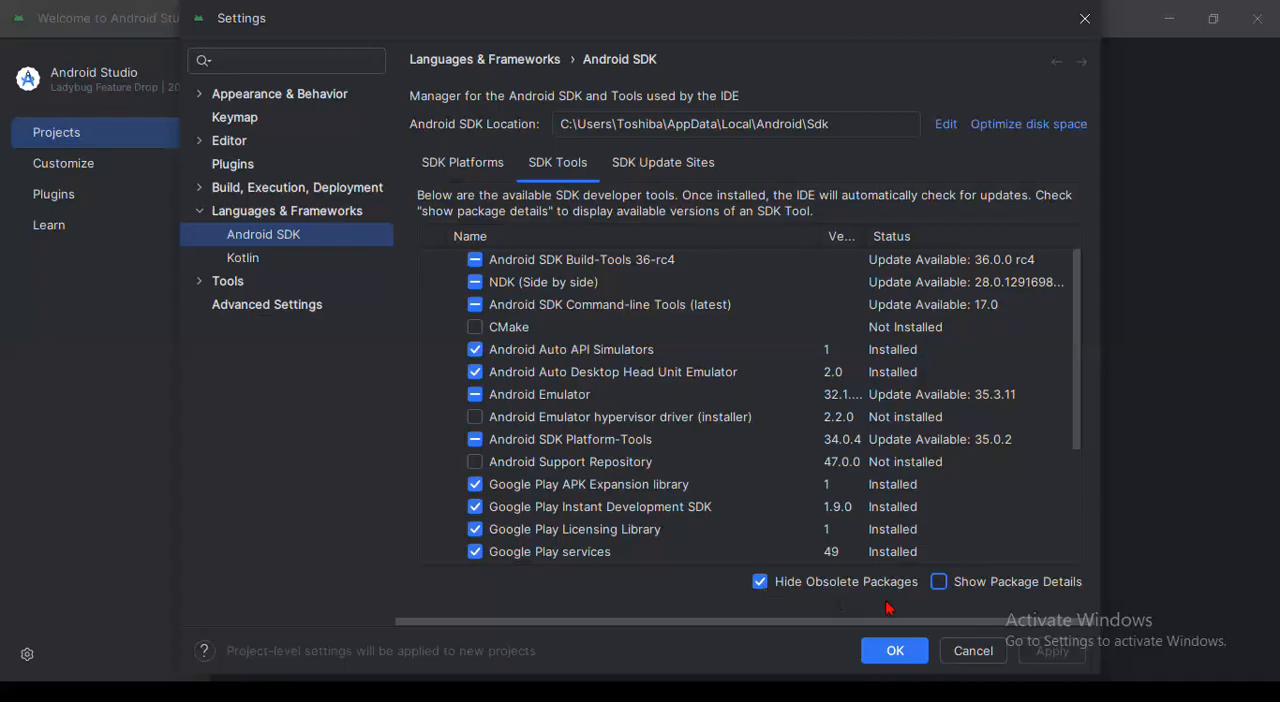
{"action": "left_click", "coordinate": [939, 582]}
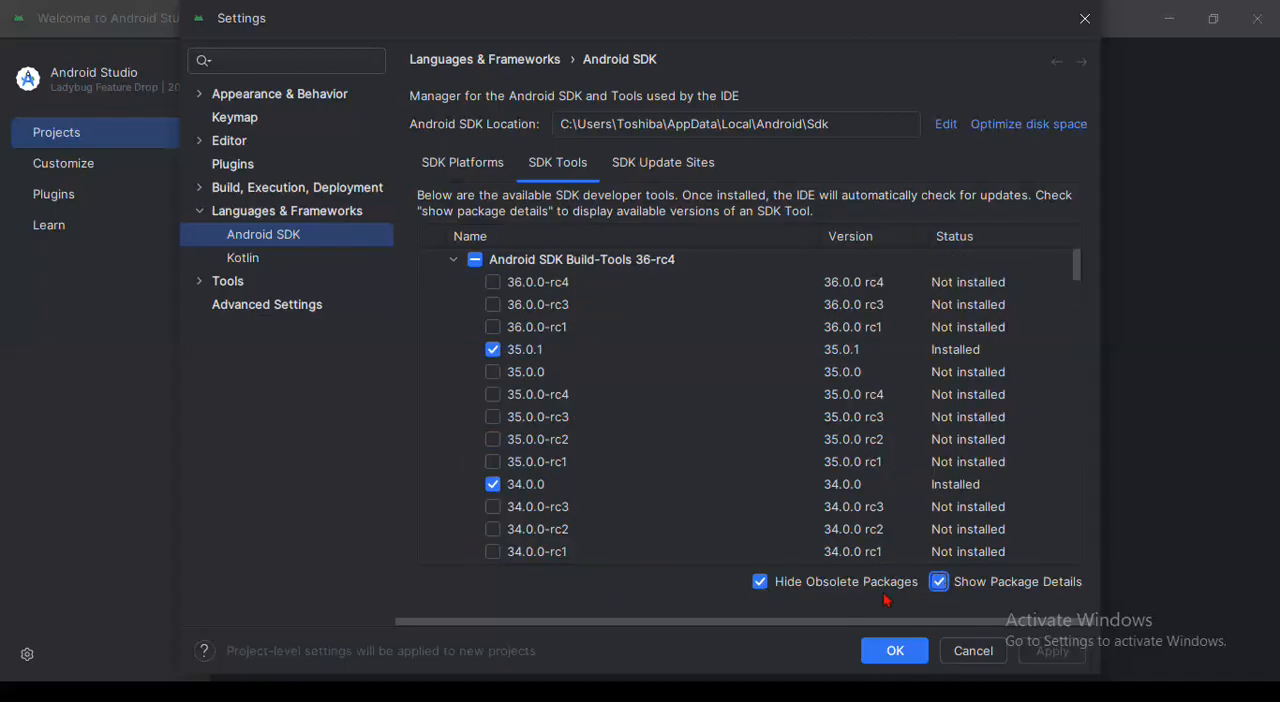
{"action": "left_click", "coordinate": [454, 260]}
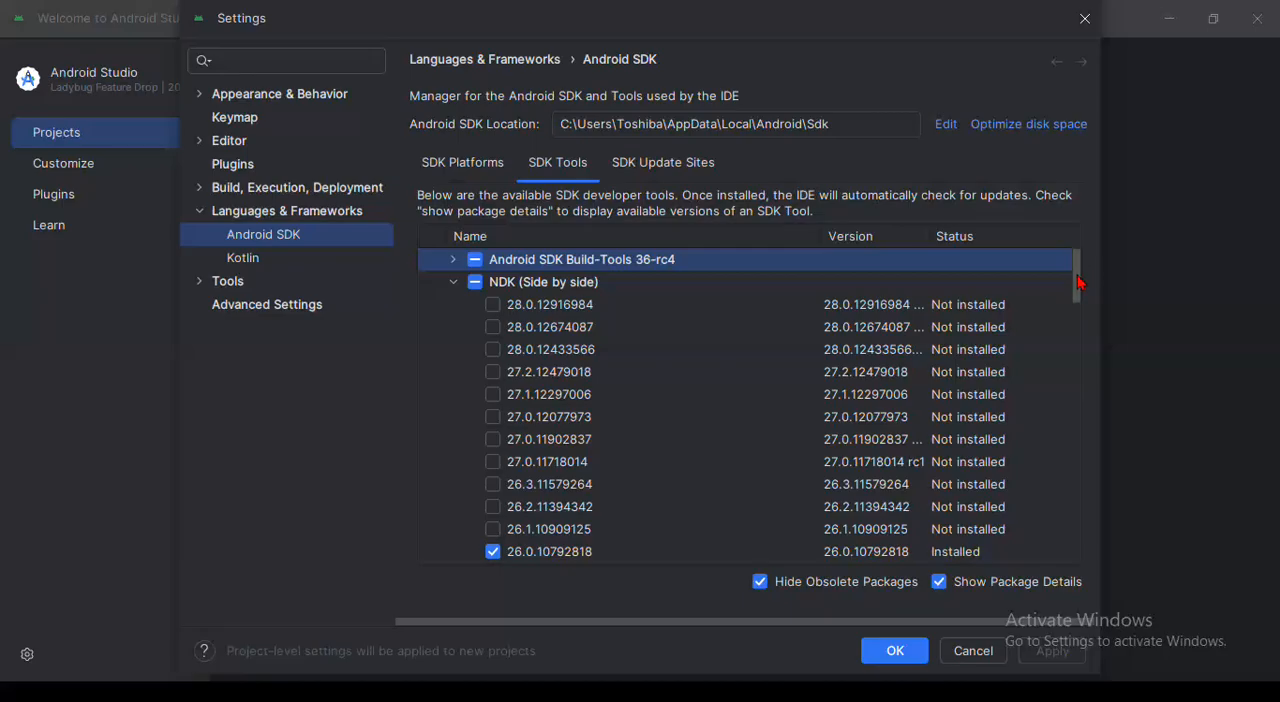
Locate version 23.1.7779620 under NDK (Side by side), deselecting and reselecting it
{"action": "left_click_drag", "start_coordinate": [1080, 284], "coordinate": [1084, 309]}
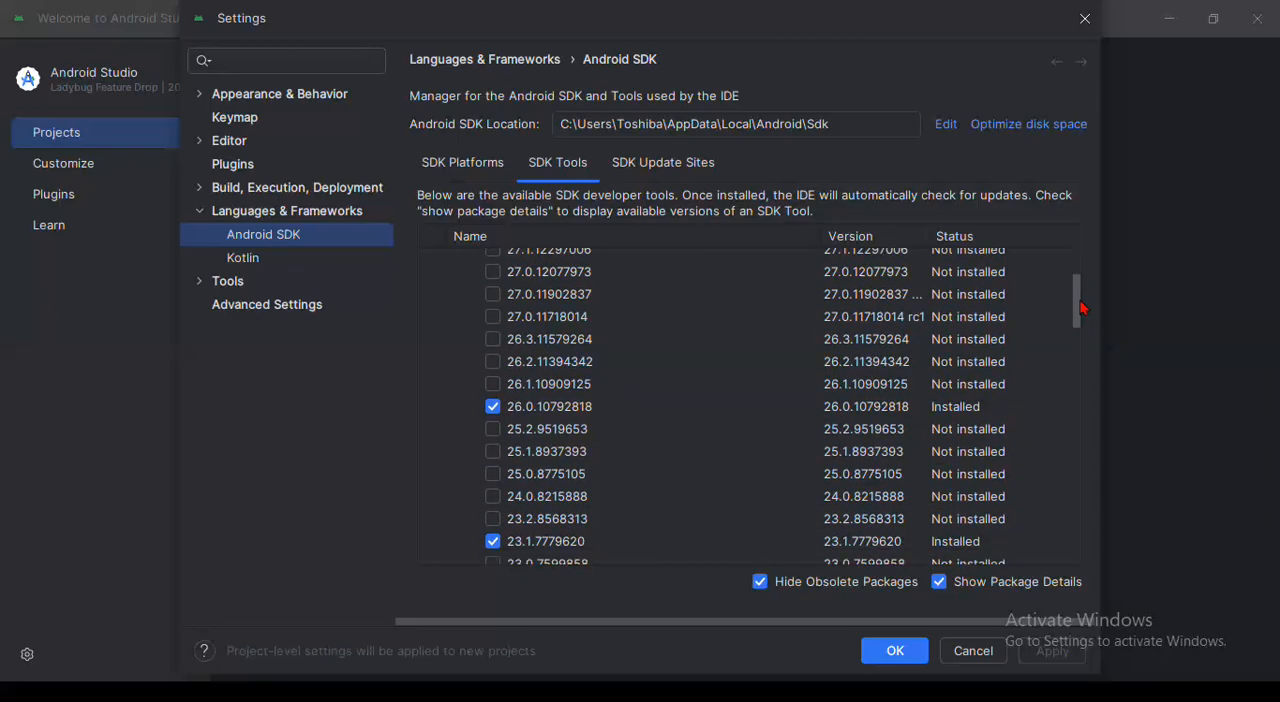
{"action": "left_click_drag", "start_coordinate": [1083, 310], "coordinate": [1083, 255]}
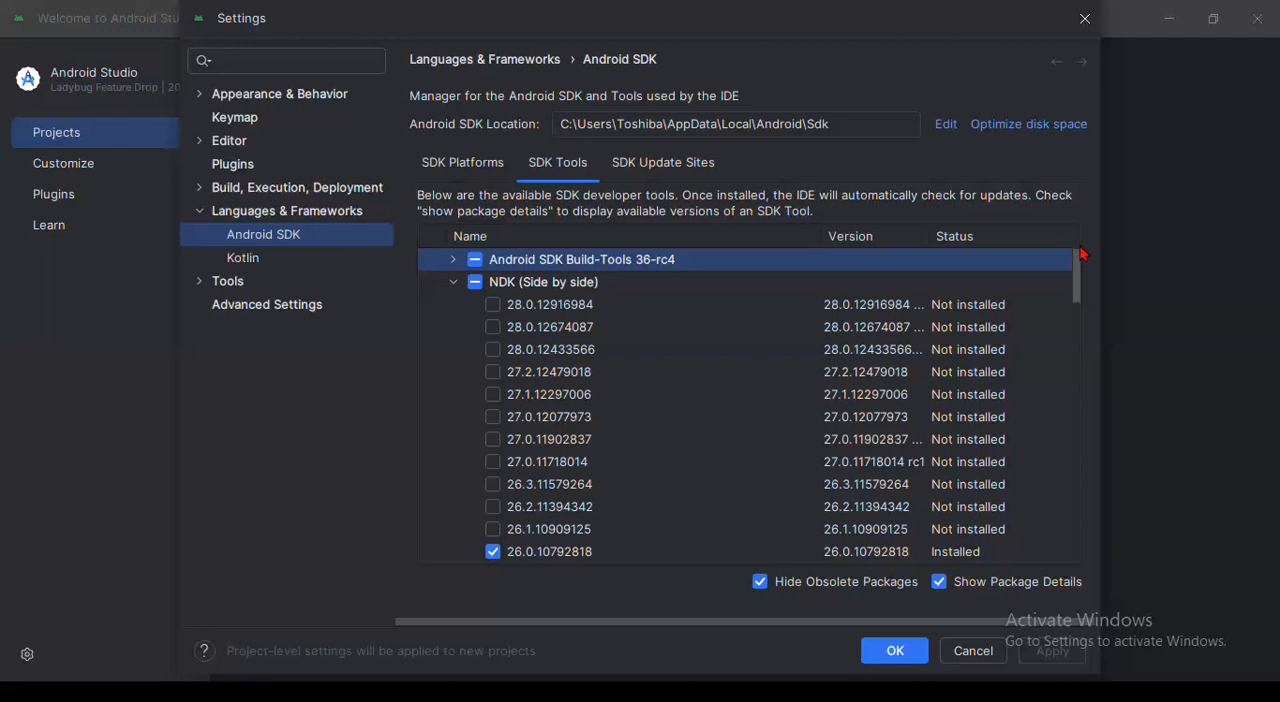
{"action": "left_click_drag", "start_coordinate": [1083, 255], "coordinate": [1096, 314]}
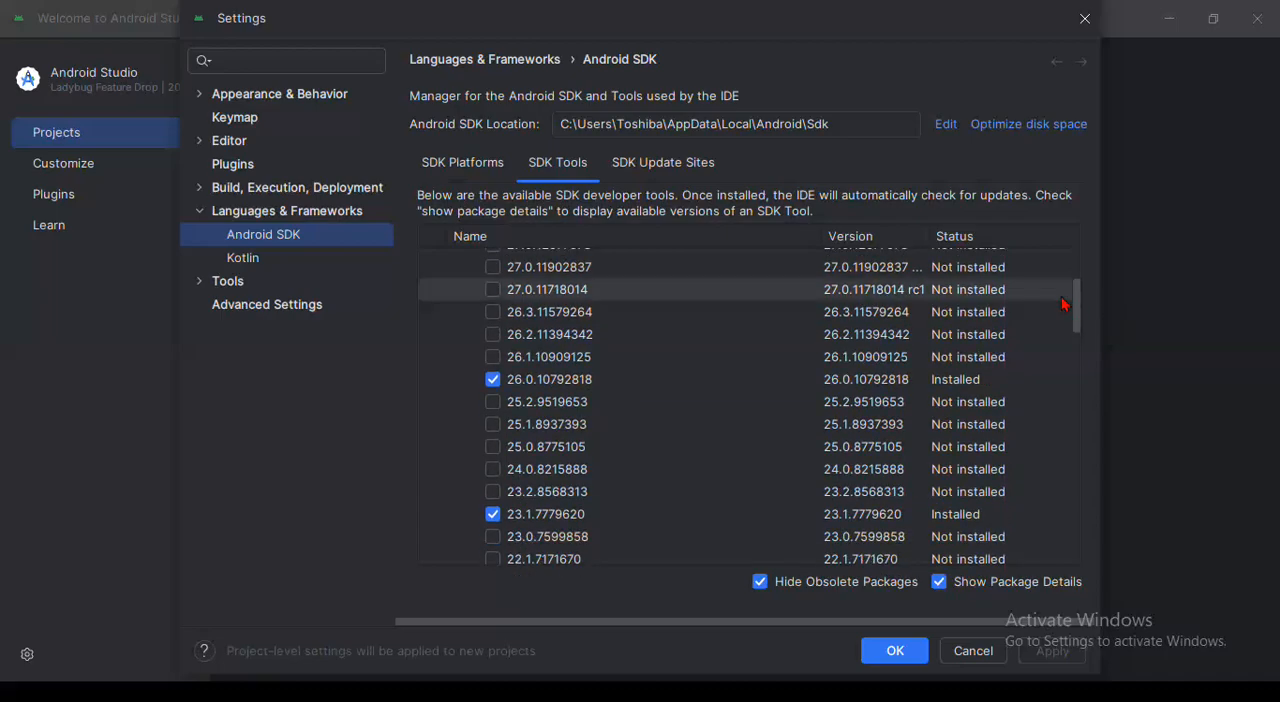
{"action": "left_click_drag", "start_coordinate": [1077, 309], "coordinate": [1088, 338]}
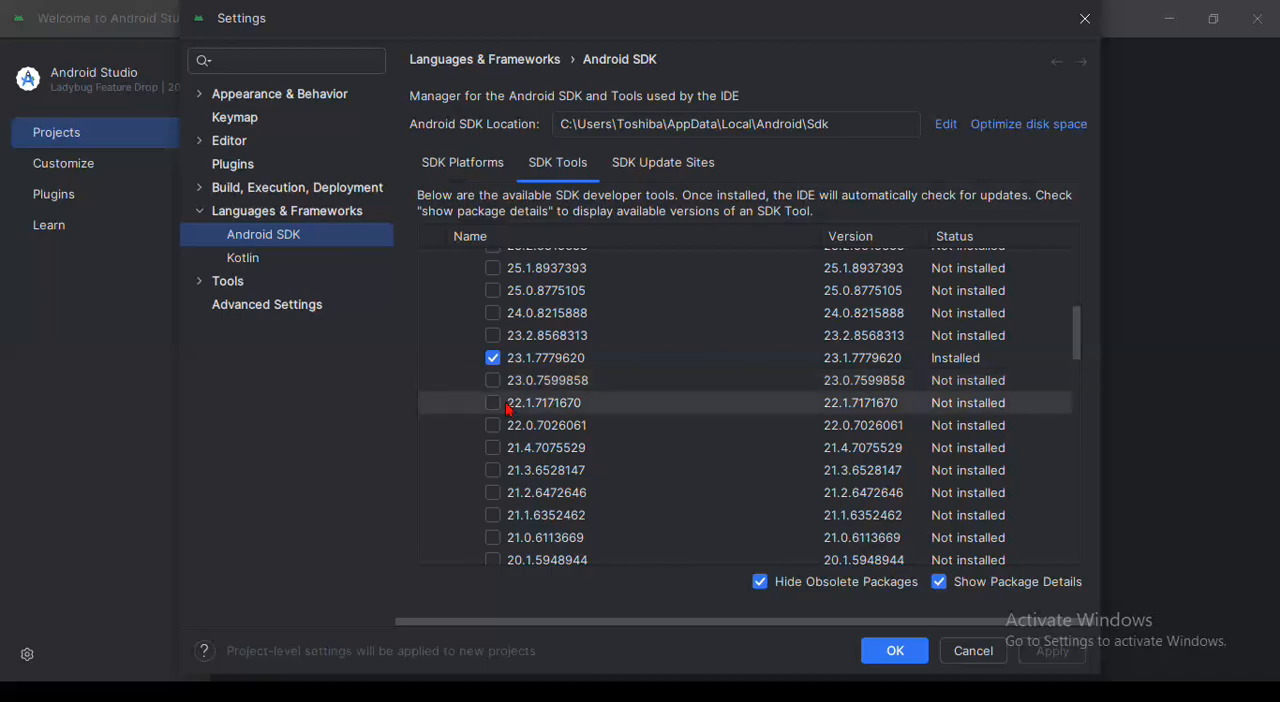
{"action": "left_click", "coordinate": [494, 359]}
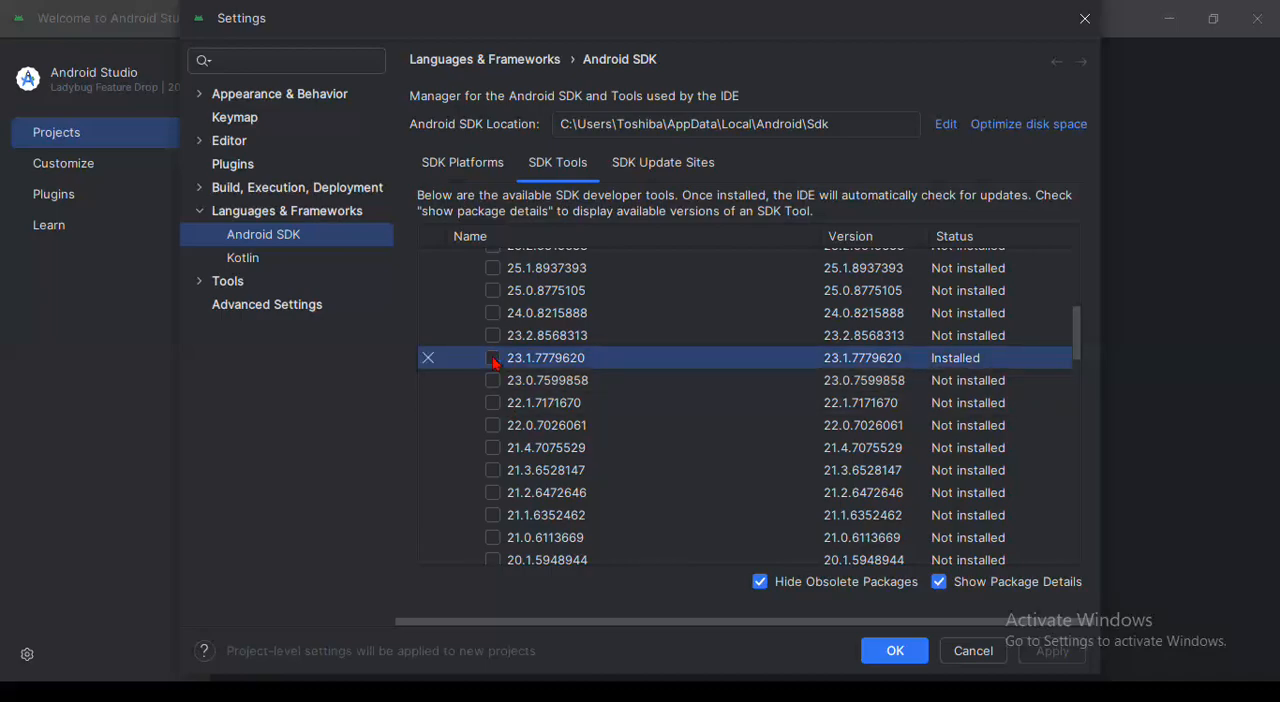
{"action": "left_click", "coordinate": [494, 361]}
{"action": "mouse_move", "coordinate": [539, 20]}
{"action": "left_mouse_down"}
{"action": "mouse_move", "coordinate": [543, 126]}
{"action": "mouse_move", "coordinate": [551, 12]}
{"action": "mouse_move", "coordinate": [557, 28]}
{"action": "left_mouse_up"}
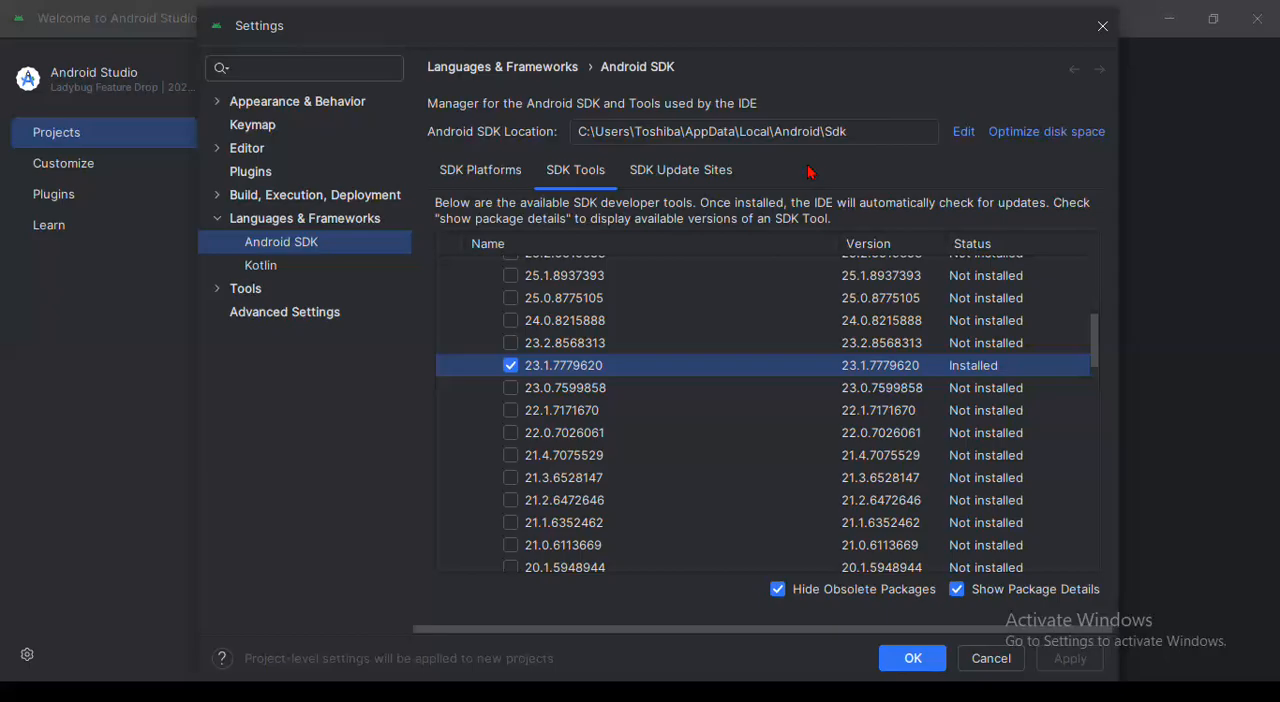
{"action": "mouse_move", "coordinate": [624, 29]}
{"action": "left_mouse_down"}
{"action": "mouse_move", "coordinate": [609, 174]}
{"action": "mouse_move", "coordinate": [614, 37]}
{"action": "mouse_move", "coordinate": [632, 31]}
{"action": "left_mouse_up"}
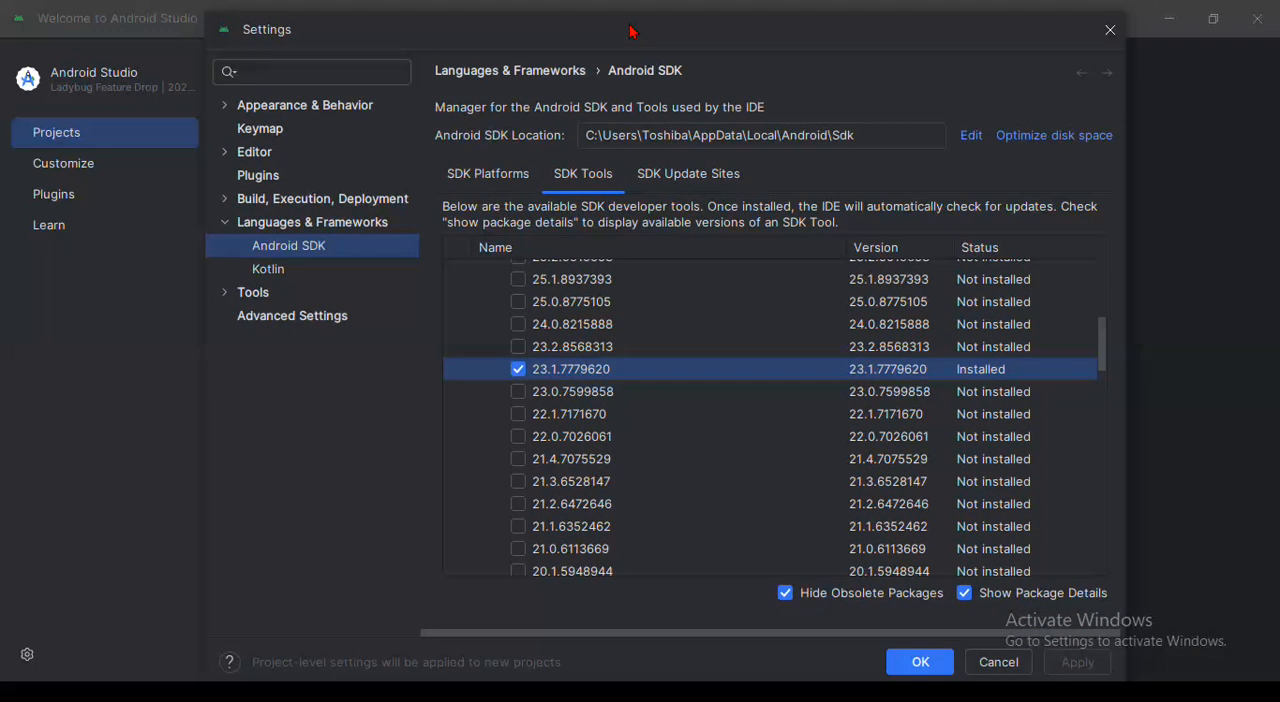